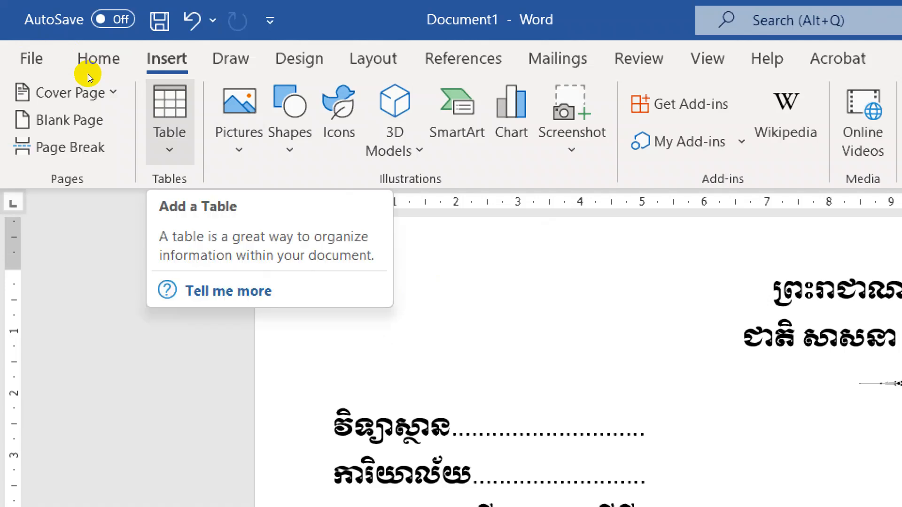
Insert a table with 5 columns and 2 rows below the attendance list title
click(169, 122)
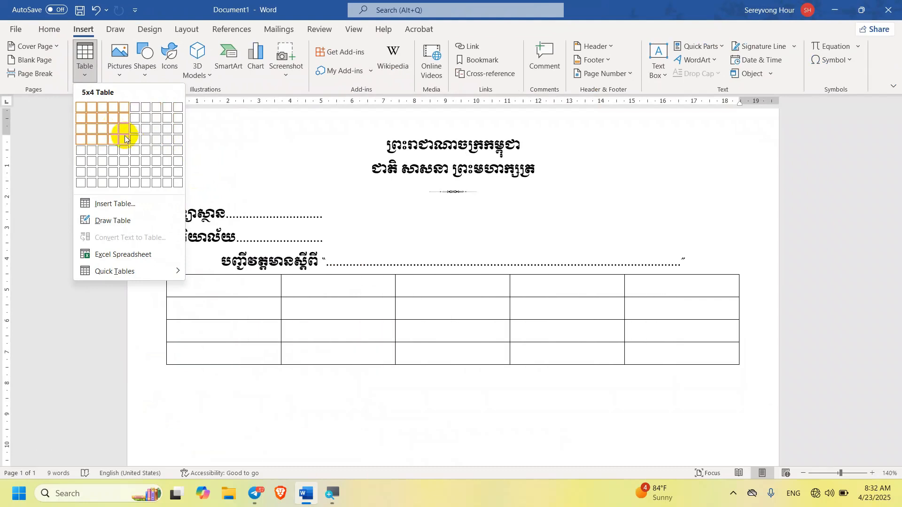
click(125, 206)
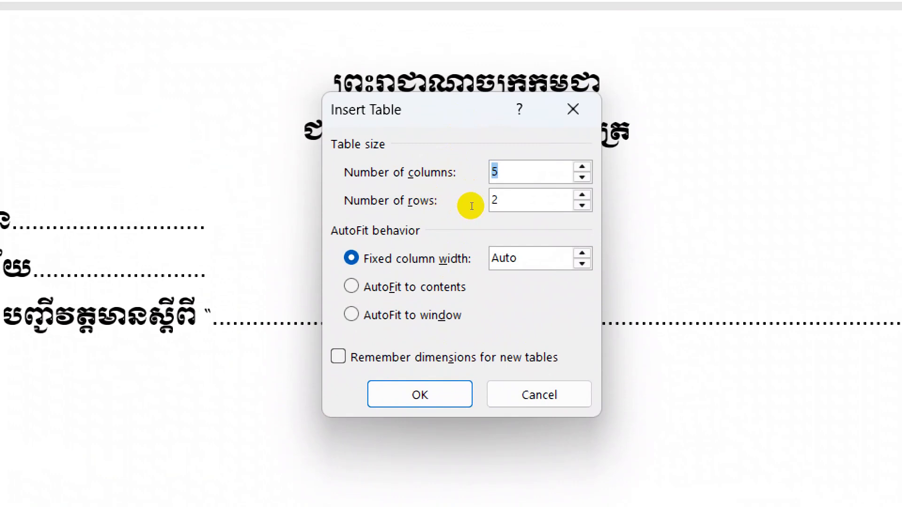
text(5)
key(Return)
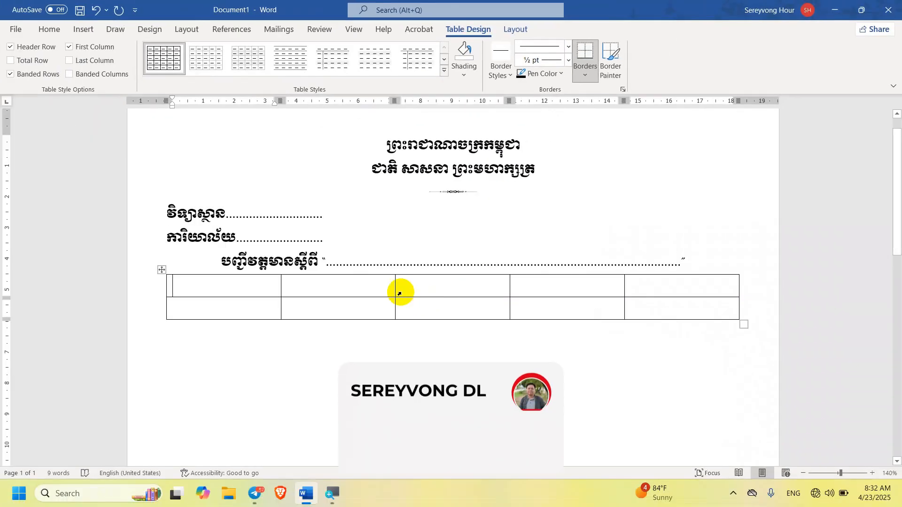
Select the whole table and set its font to Khmer OS Siemreap
ctrl+scroll(326, 319, up, 3)
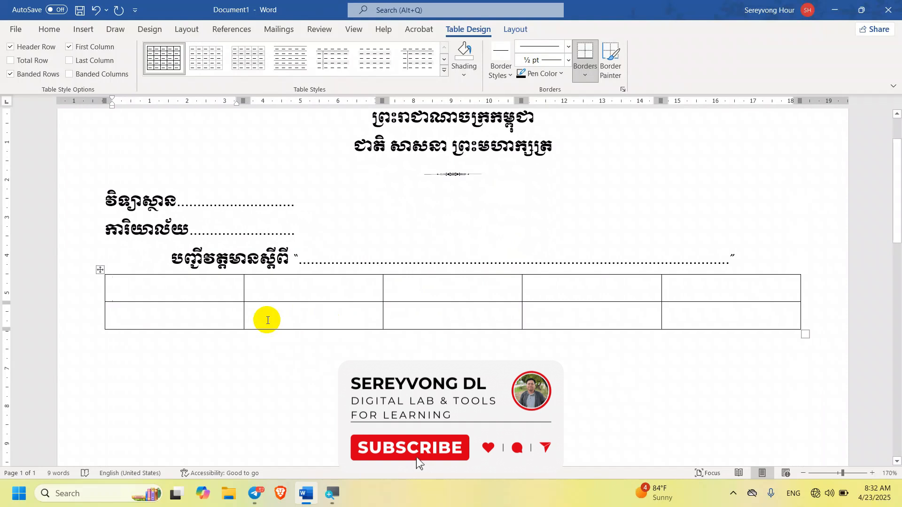
drag(145, 284, 691, 318)
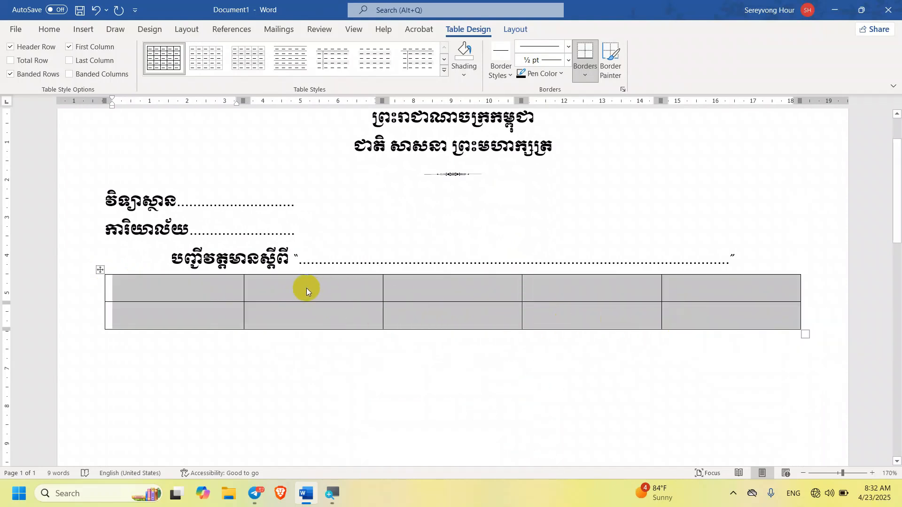
click(205, 286)
click(100, 269)
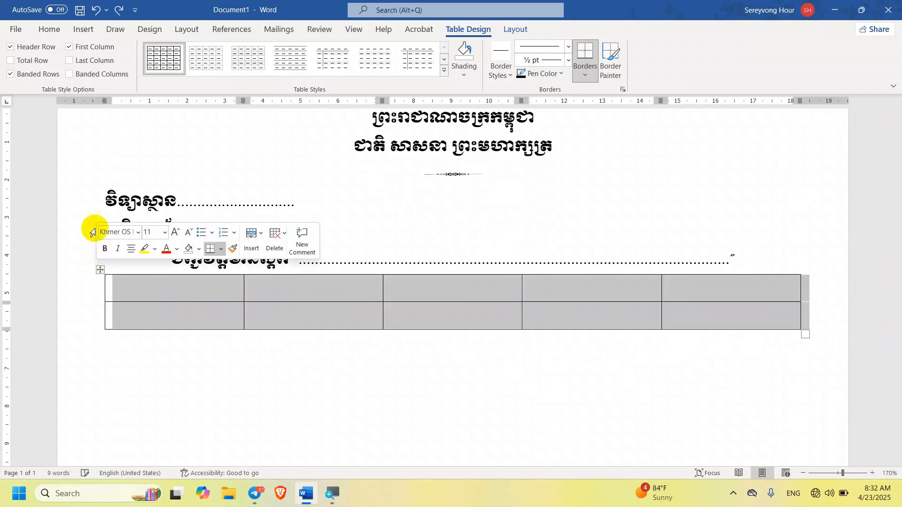
click(51, 30)
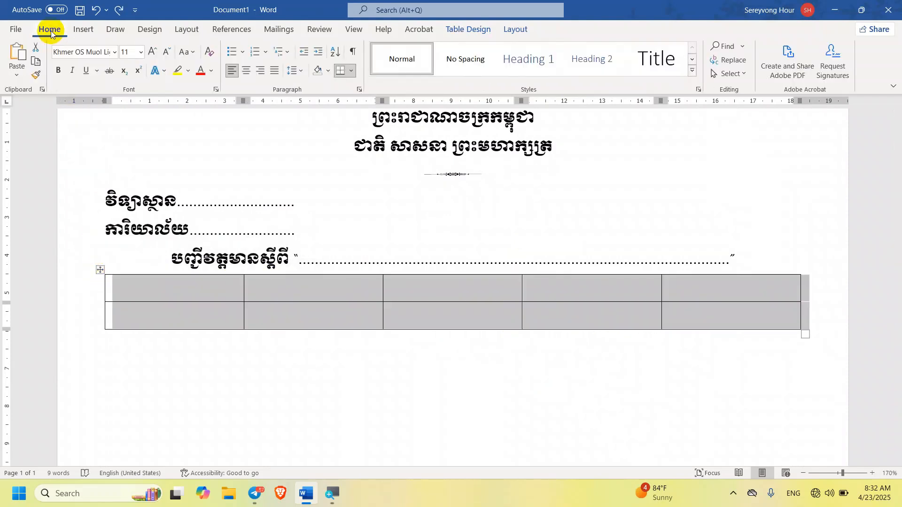
click(114, 52)
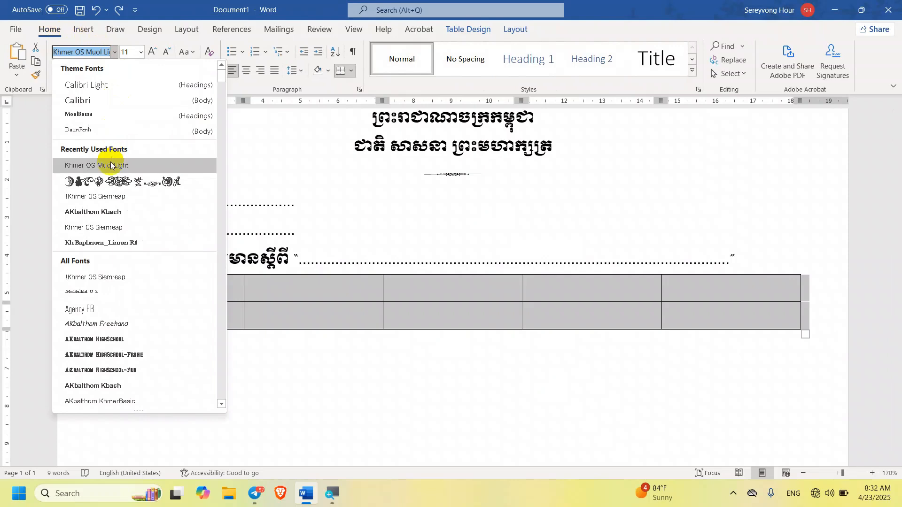
click(100, 227)
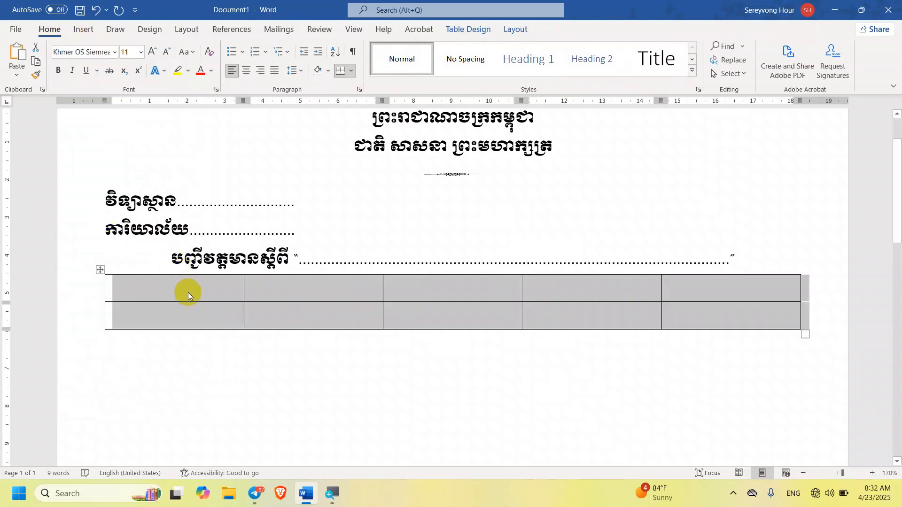
Fill the table's header row with ល.រ, គោត្តនាម នាម, តួនាទី, លេខទូរស័ព្ទ and ហត្ថលេខា
click(188, 292)
key(alt+shift)
text(ល)
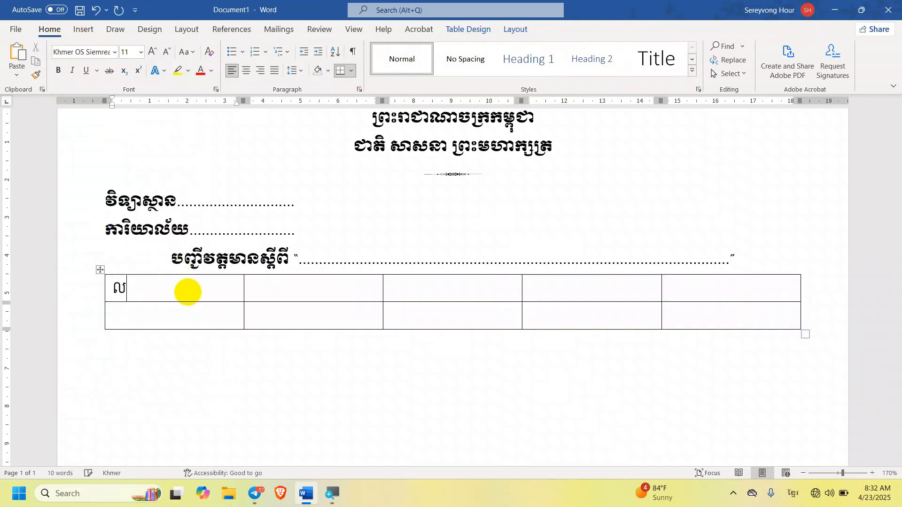
text(គោត្តនាម នាម)
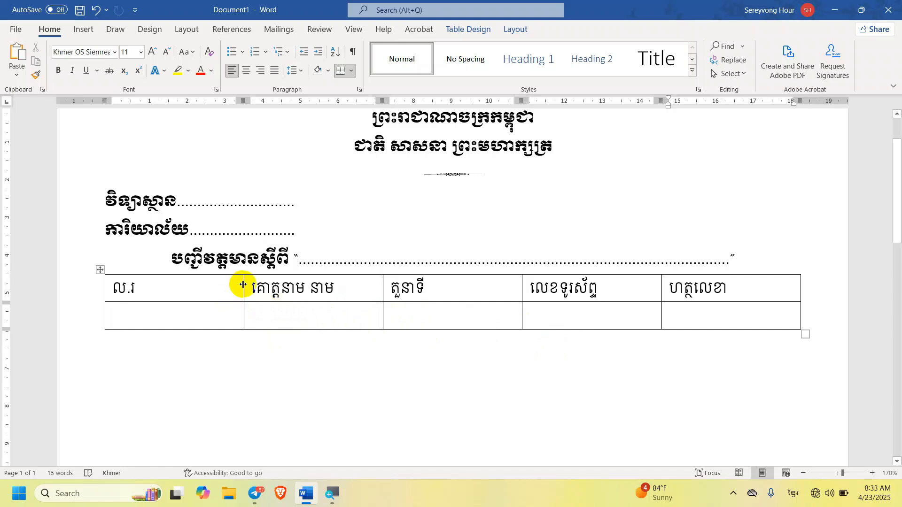
Narrow the ល.រ column so that it fits closely around its heading
ctrl+scroll(242, 286, up, 13)
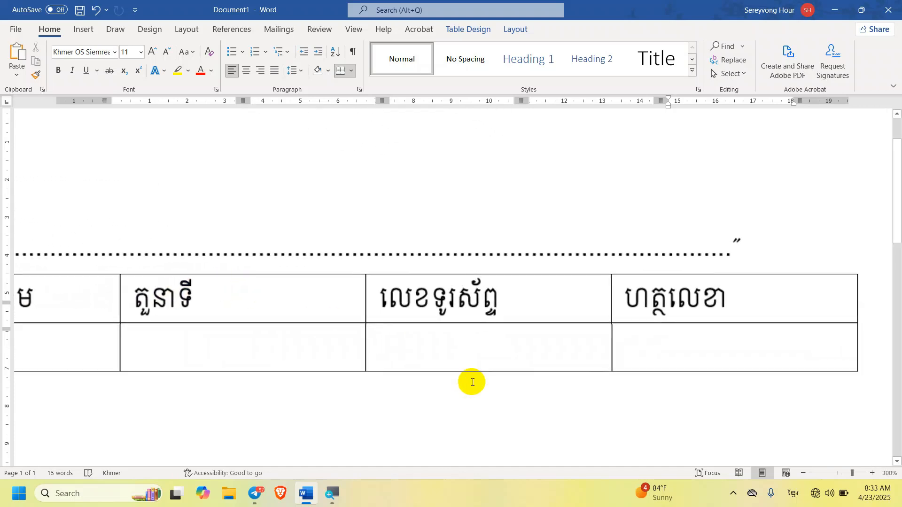
drag(495, 461, 204, 467)
click(207, 473)
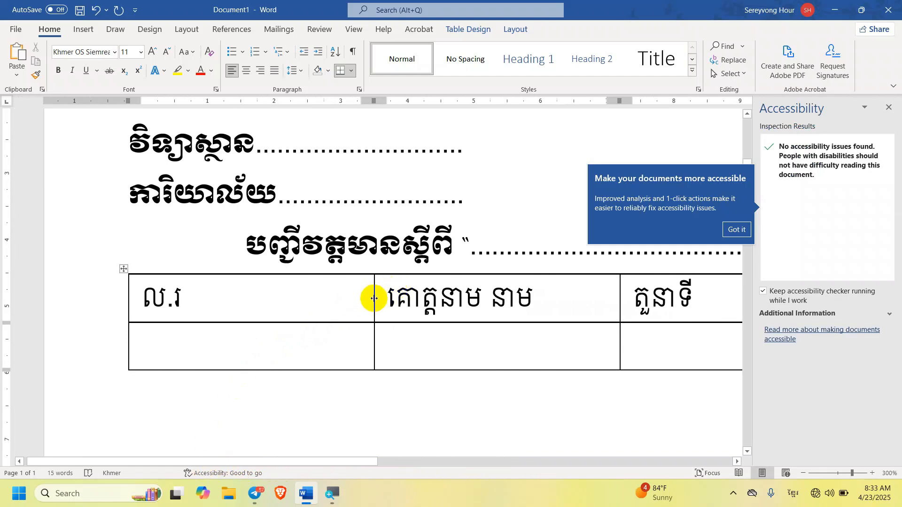
drag(374, 299, 212, 310)
scroll(235, 308, down, 8)
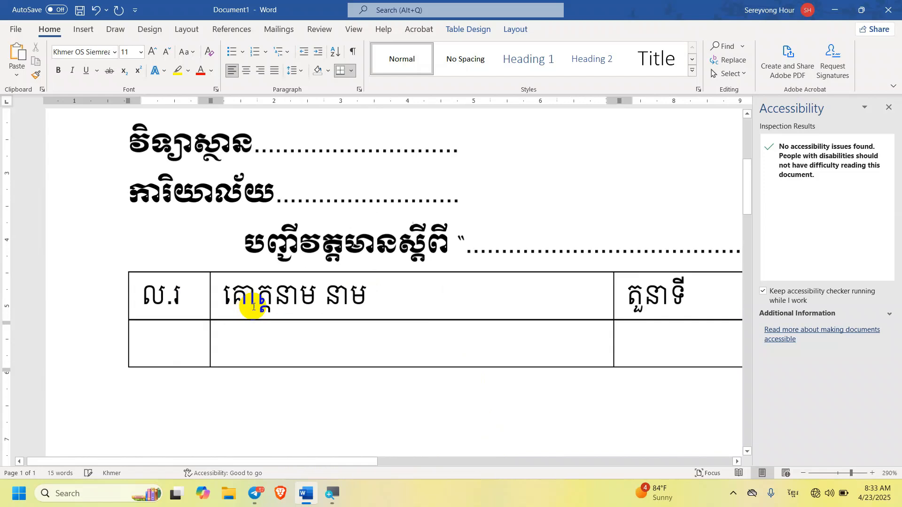
scroll(256, 308, down, 3)
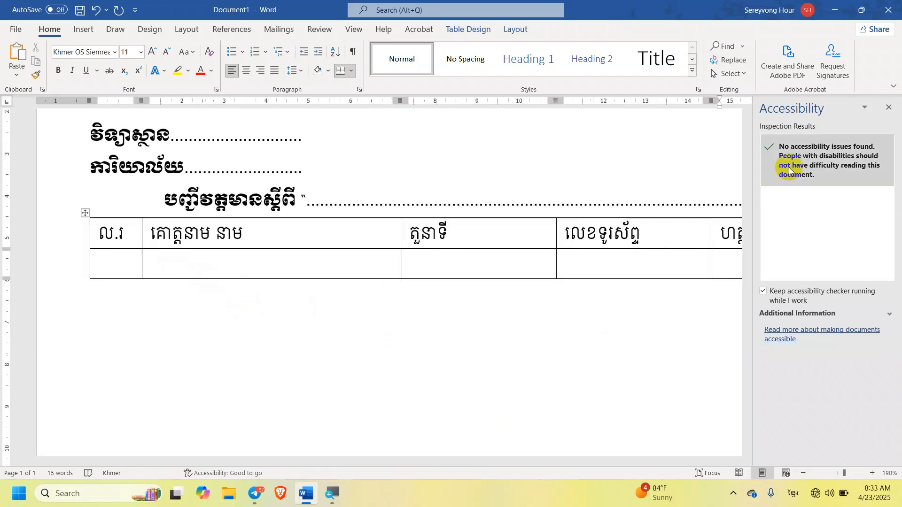
click(888, 107)
scroll(496, 282, down, 1)
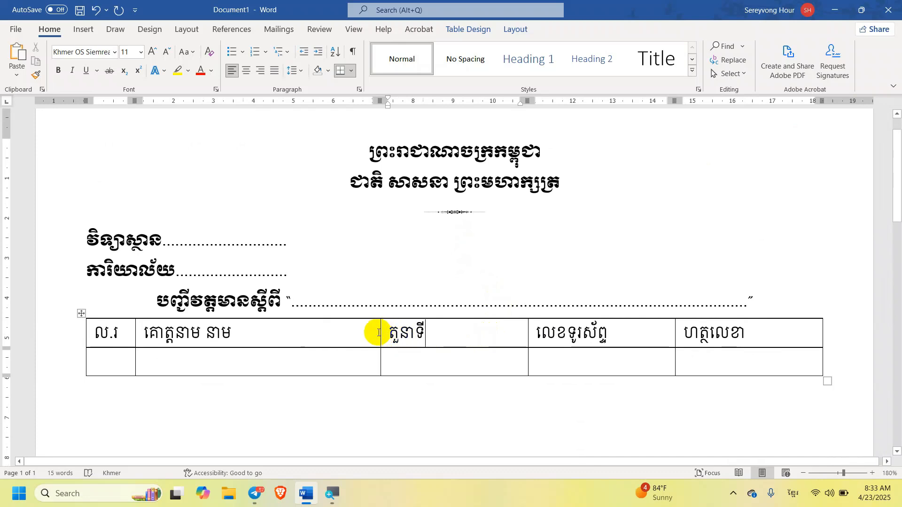
Narrow the គោត្តនាម នាម and តួនាទី columns and widen the លេខទូរស័ព្ទ and ហត្ថលេខា columns
drag(381, 332, 336, 344)
drag(528, 335, 517, 335)
drag(675, 337, 635, 335)
drag(515, 336, 456, 338)
ctrl+scroll(478, 342, down, 5)
double_click(676, 301)
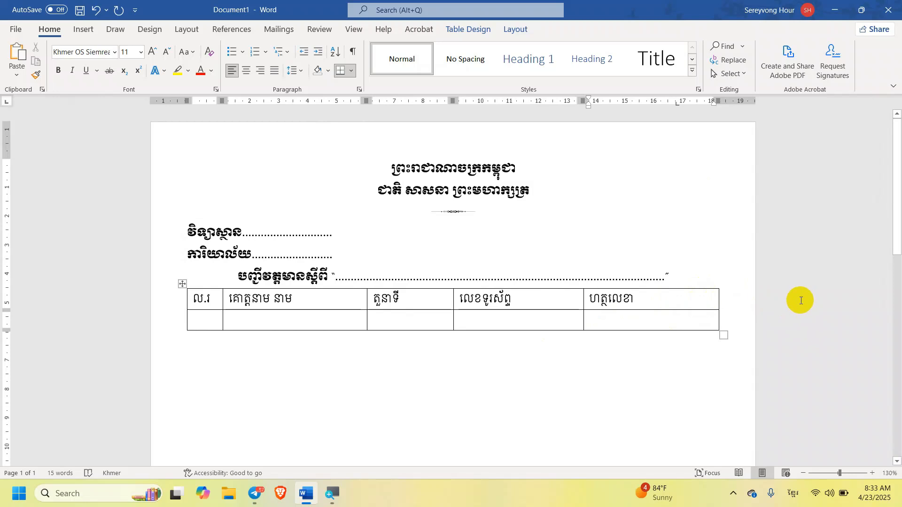
key(ctrl+z)
Insert a blank column after the ហត្ថលេខា column and another one directly before that new column
click(481, 33)
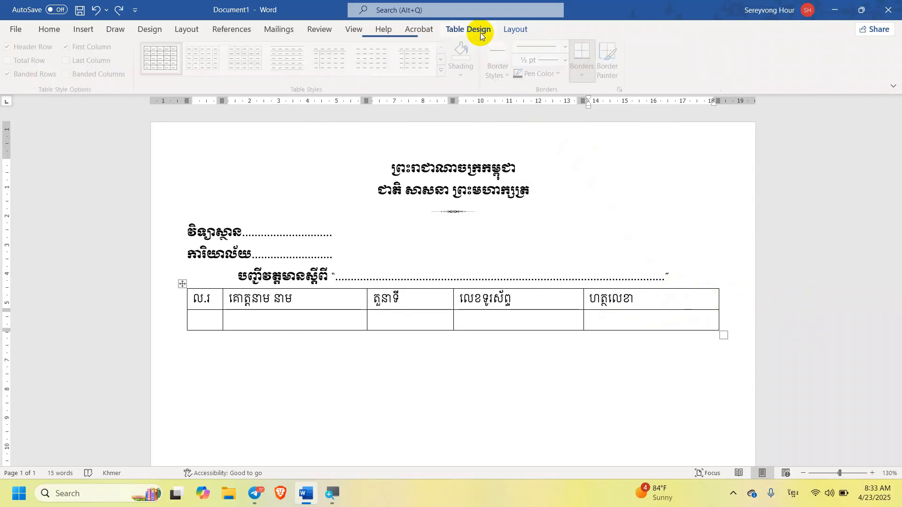
click(524, 33)
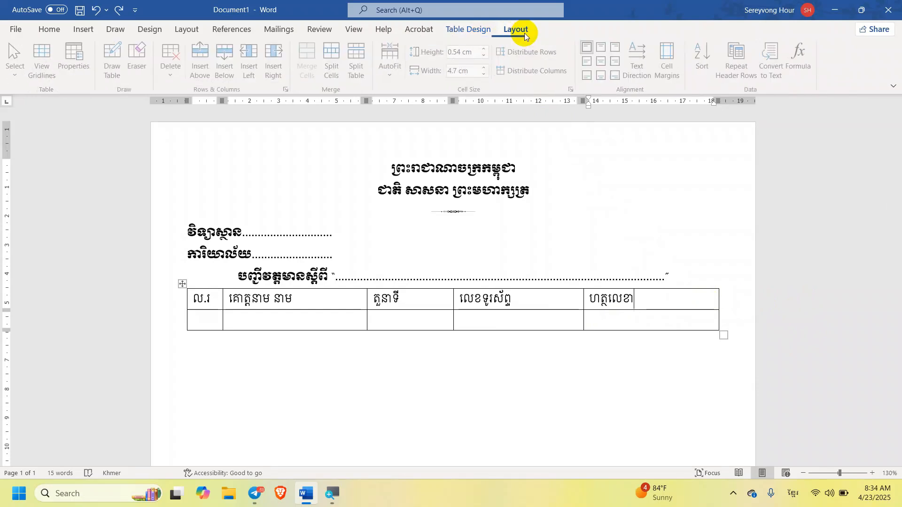
click(277, 64)
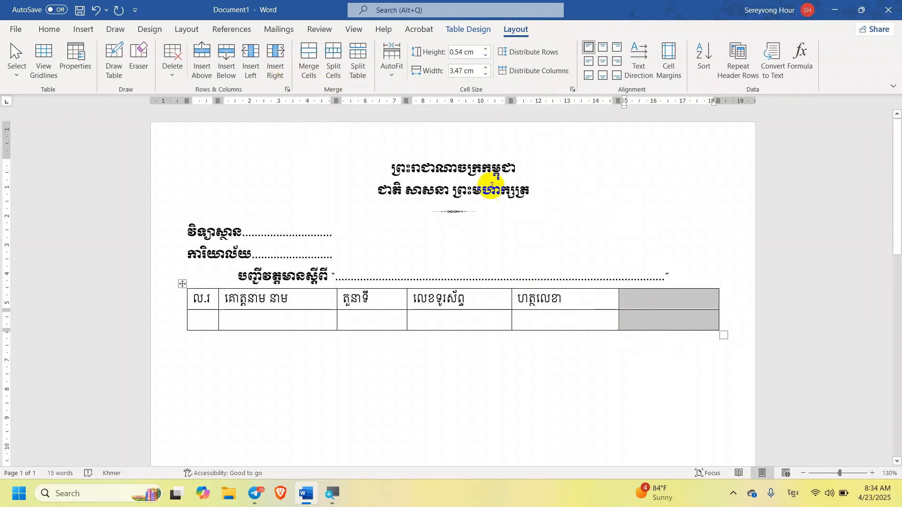
click(251, 63)
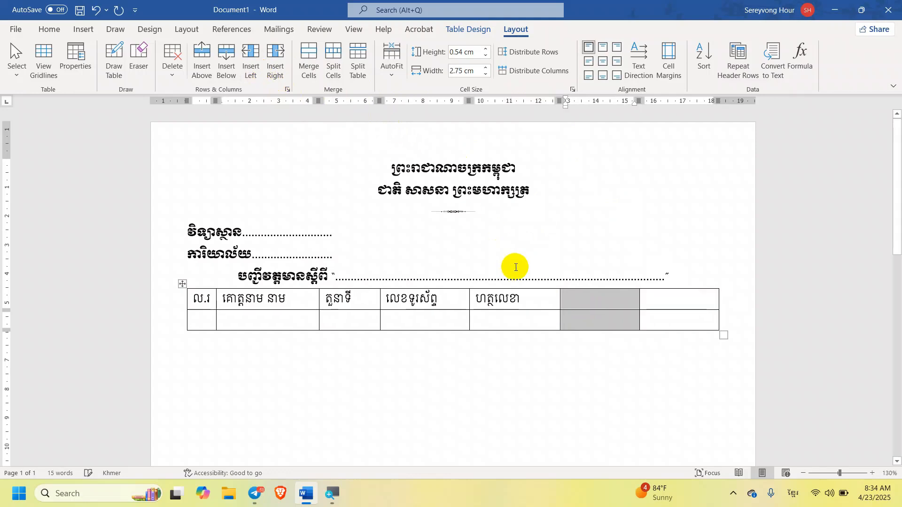
Delete the first of the two blank columns after the ហត្ថលេខា column
click(597, 302)
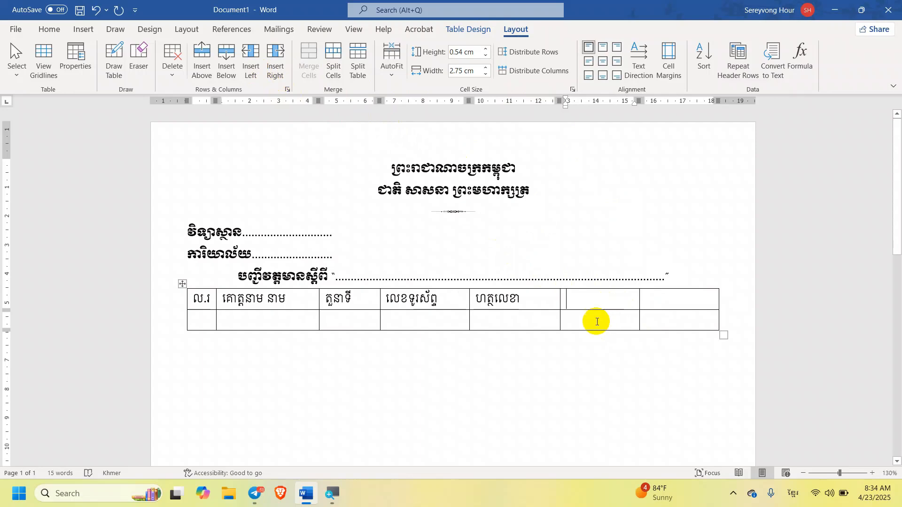
drag(597, 301, 600, 317)
click(602, 320)
click(600, 317)
click(172, 68)
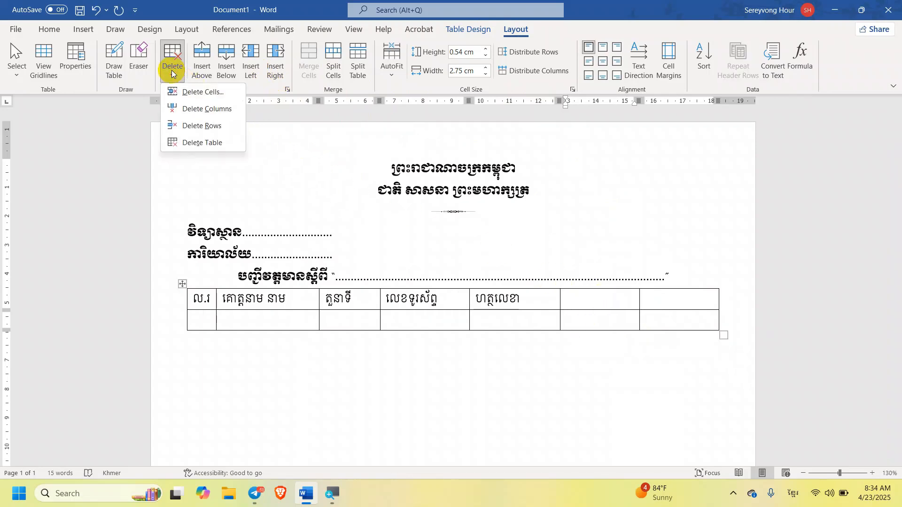
click(597, 301)
click(607, 303)
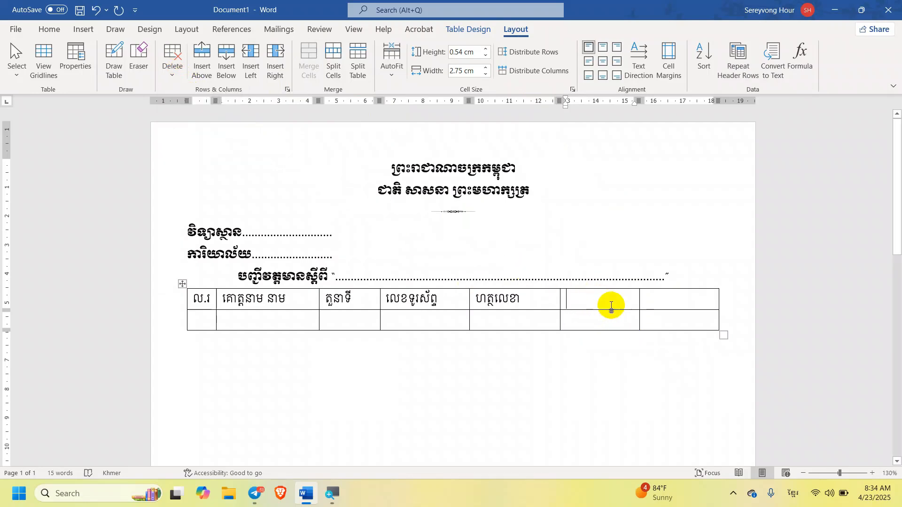
click(172, 68)
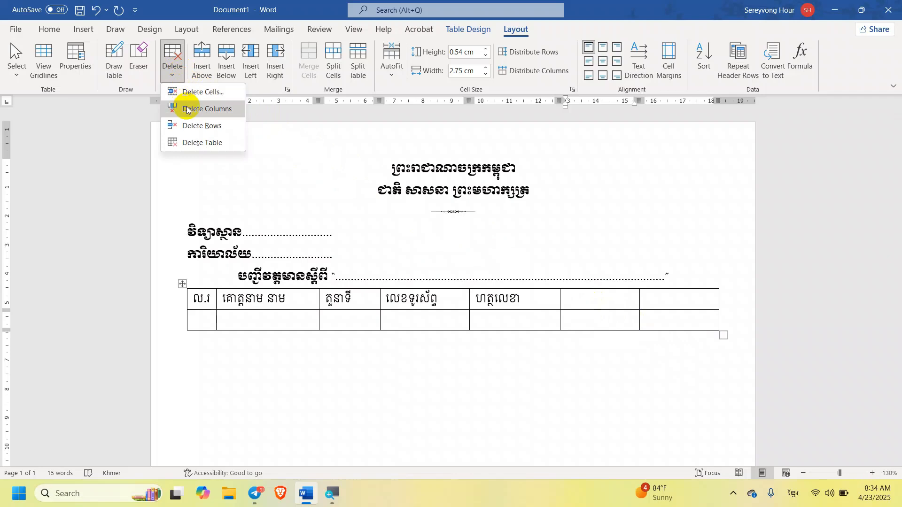
click(189, 110)
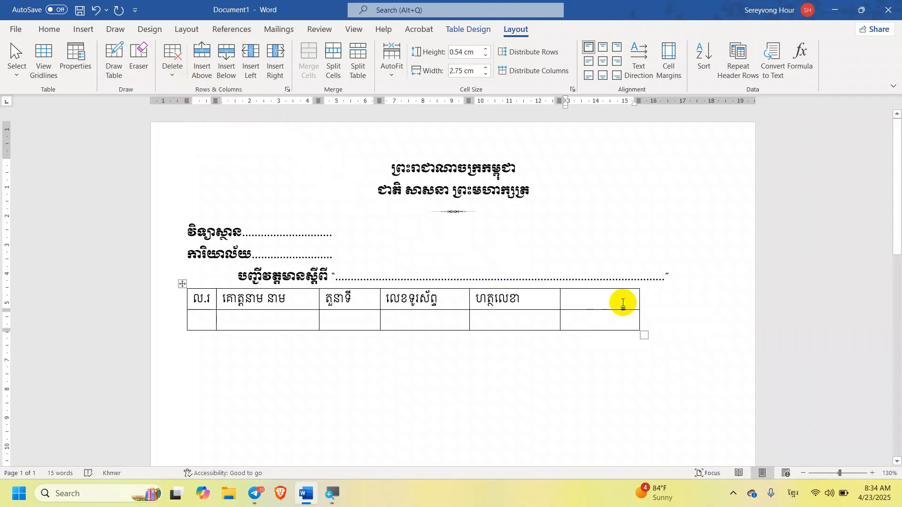
Resize the ហត្ថលេខា column and the blank last column, and AutoFit the table to the window
drag(639, 297, 690, 307)
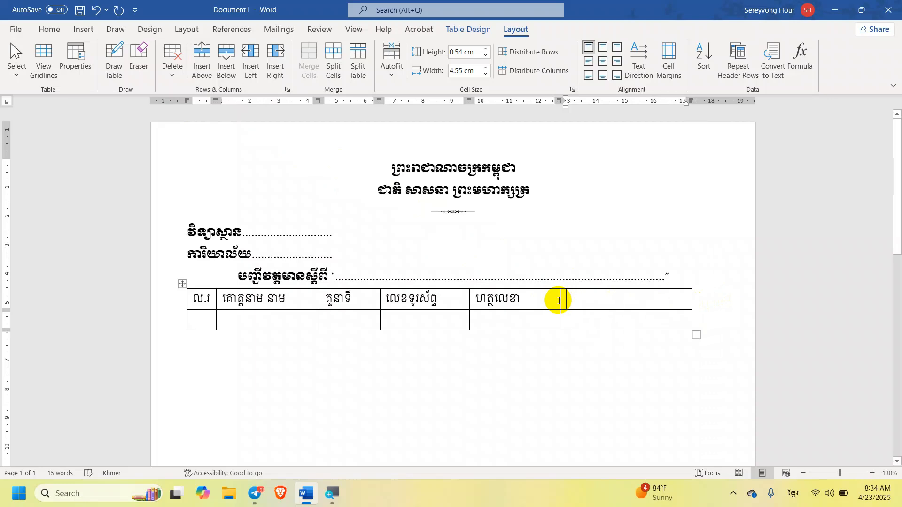
drag(560, 300, 590, 299)
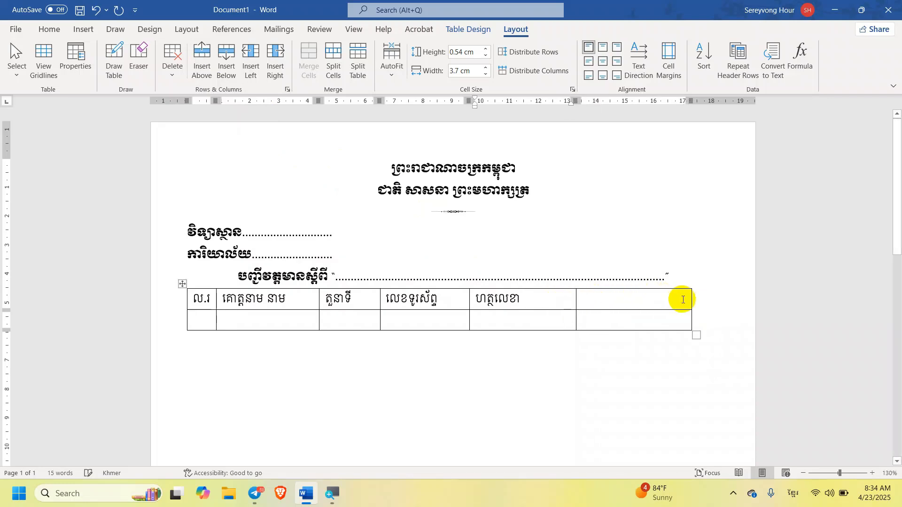
drag(691, 303, 663, 303)
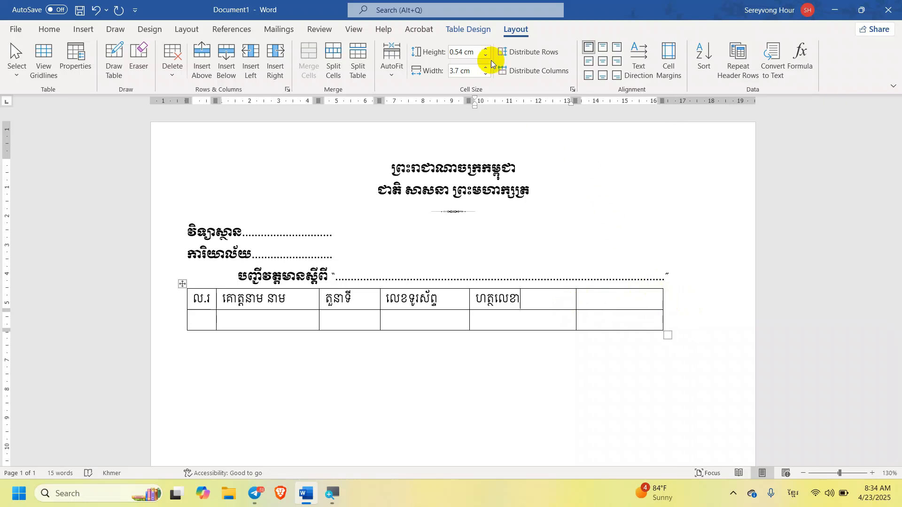
click(391, 66)
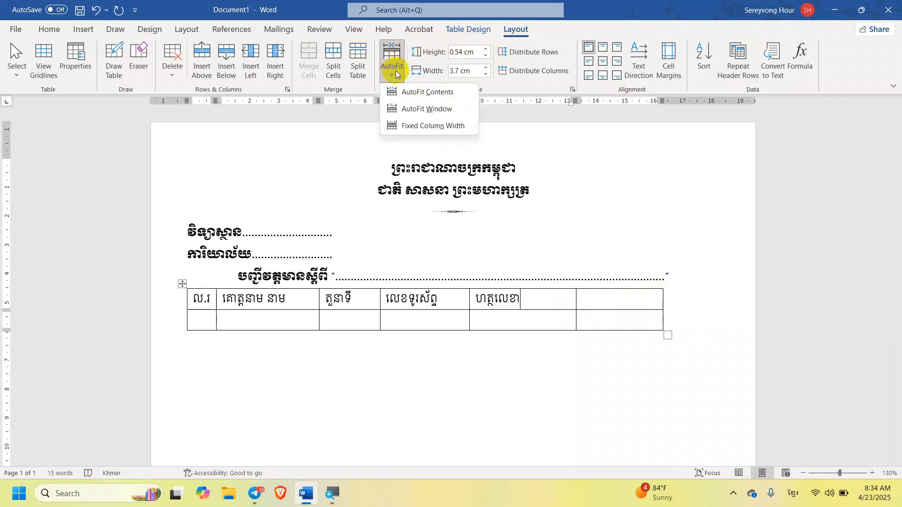
click(412, 110)
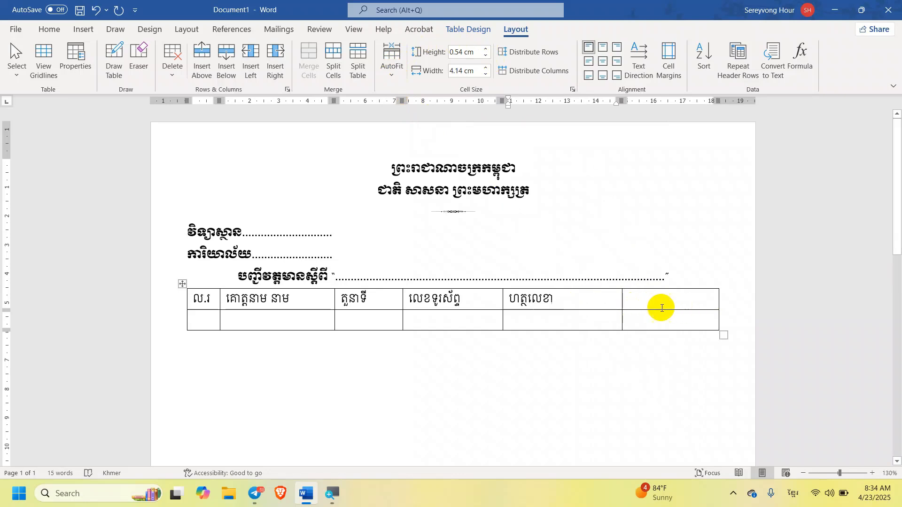
Enter ផ្សេងៗ as the last column's heading, then widen the តួនាទី column and narrow the ហត្ថលេខា column
click(630, 298)
text(ផ្សេងៗ)
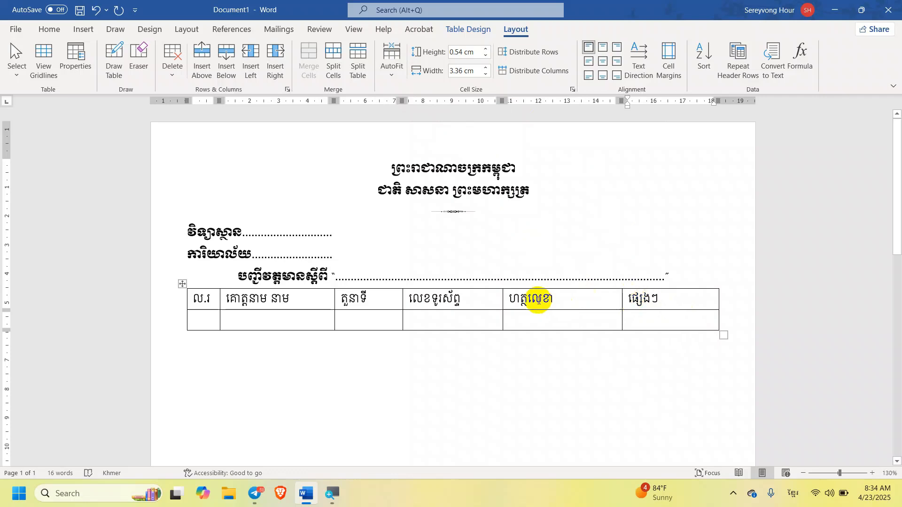
drag(503, 298, 536, 298)
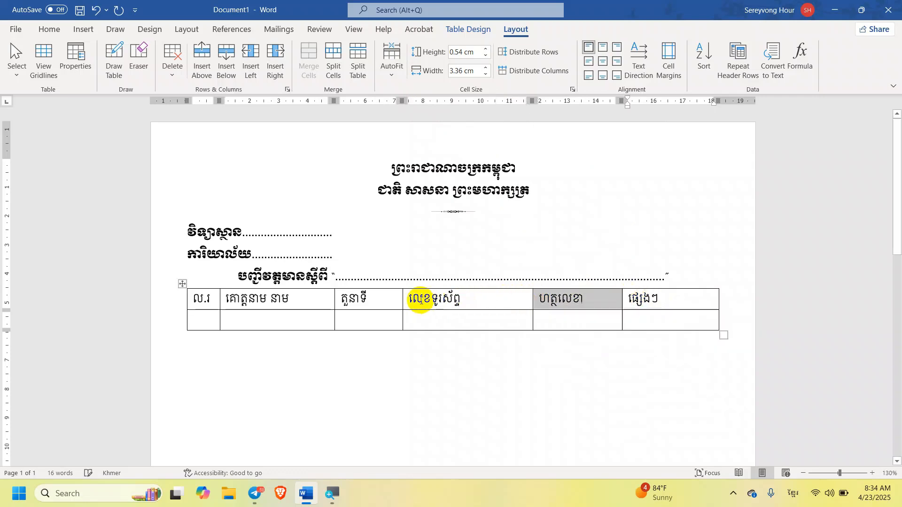
drag(402, 299, 442, 299)
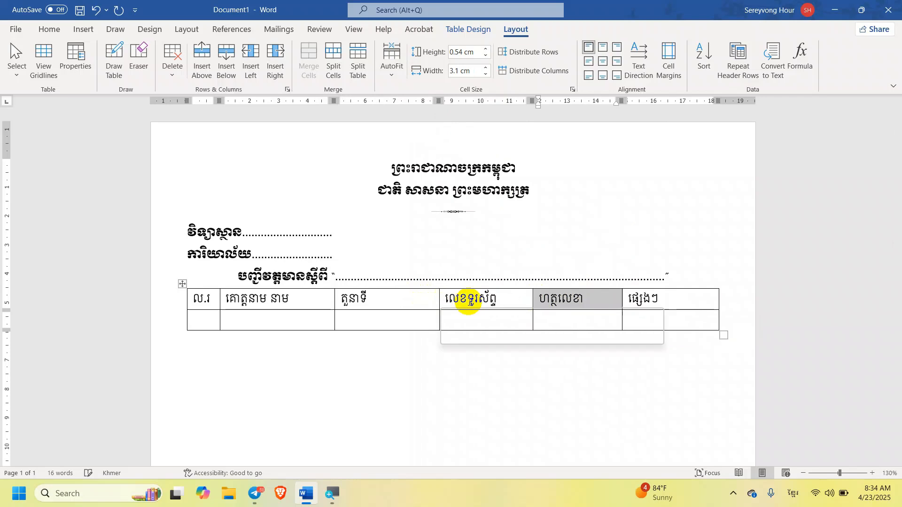
Center all the column headings of the table's header row horizontally and vertically in their cells
drag(214, 303, 678, 300)
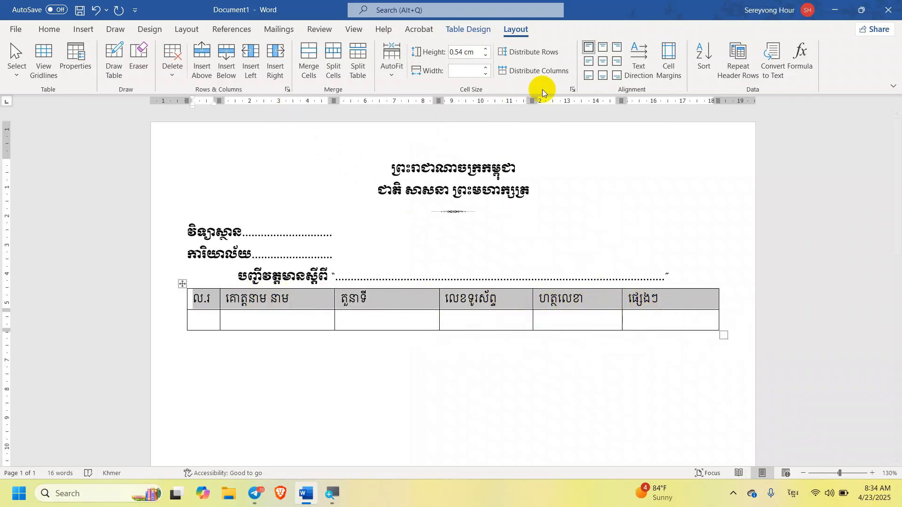
click(603, 61)
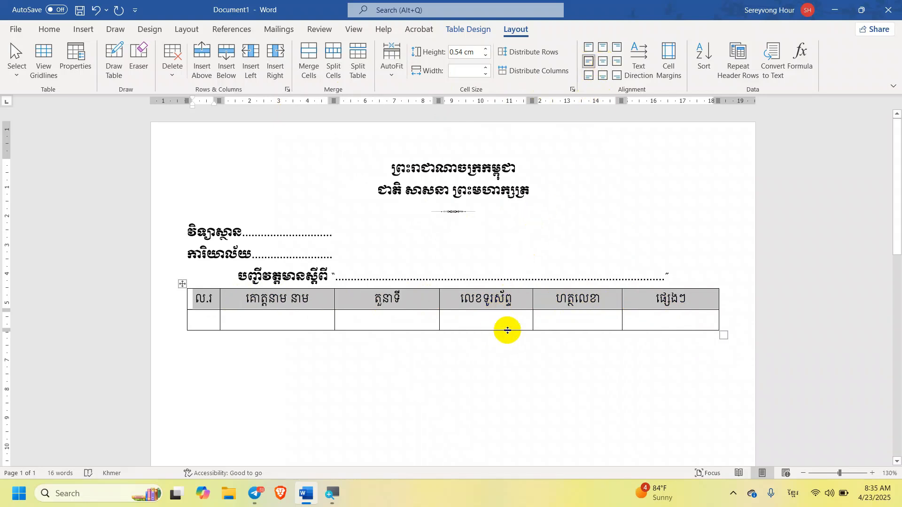
click(501, 320)
Insert 15 blank rows below the table's last row
ctrl+scroll(503, 315, down, 5)
drag(564, 245, 569, 250)
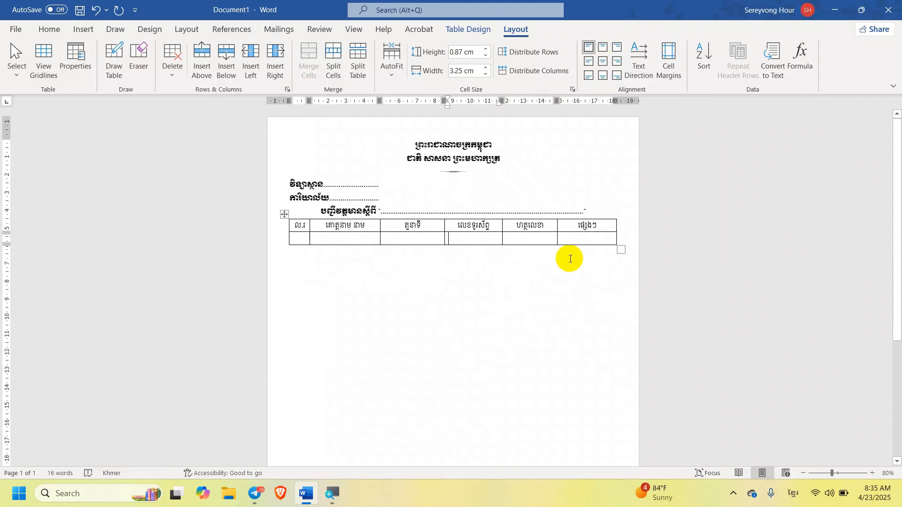
ctrl+scroll(573, 238, up, 2)
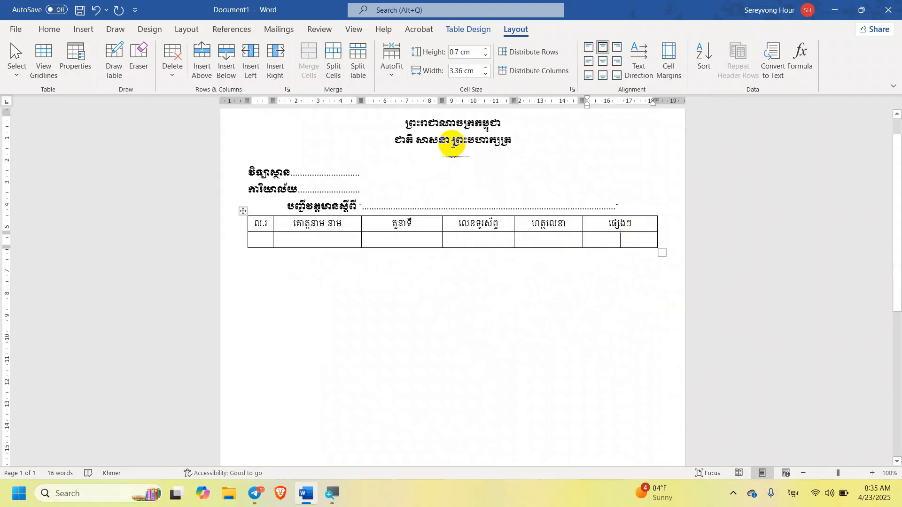
click(226, 74)
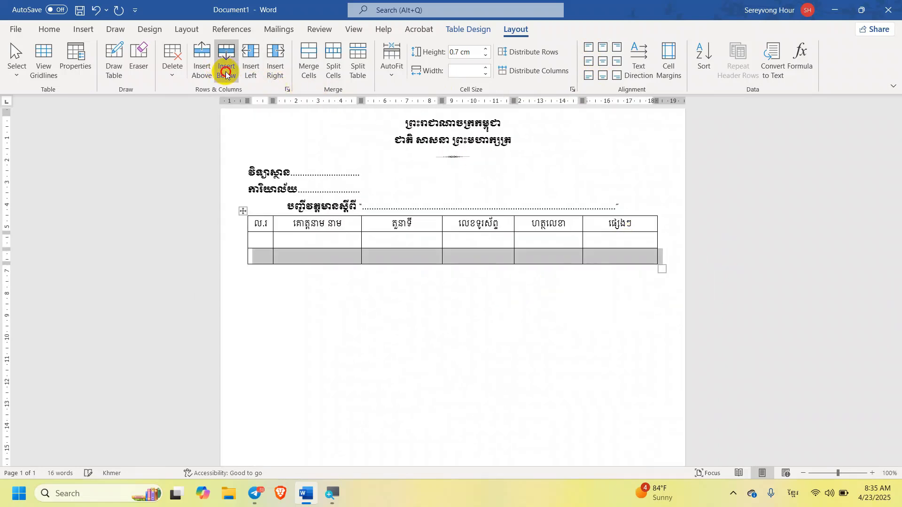
click(226, 73)
click(225, 73)
click(225, 74)
click(225, 74)
click(226, 73)
click(226, 74)
click(226, 74)
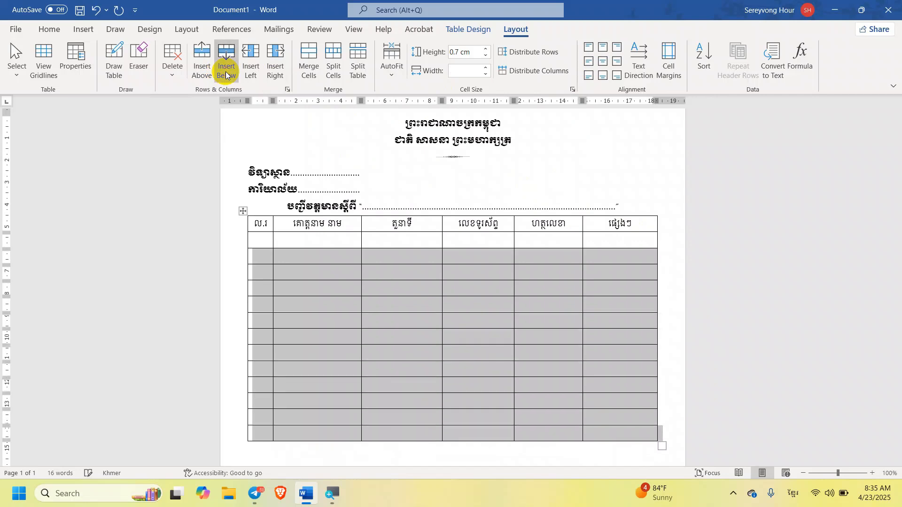
scroll(429, 300, down, 1)
scroll(429, 300, down, 3)
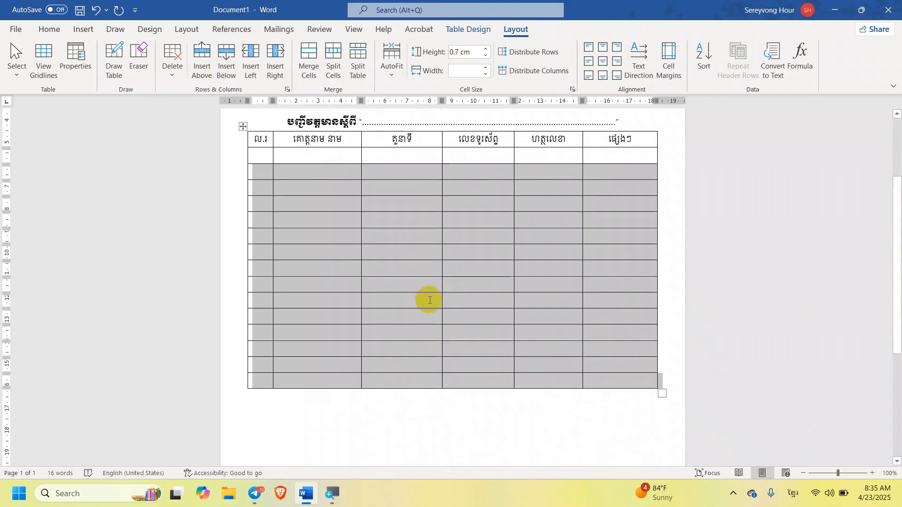
click(227, 66)
scroll(447, 197, down, 1)
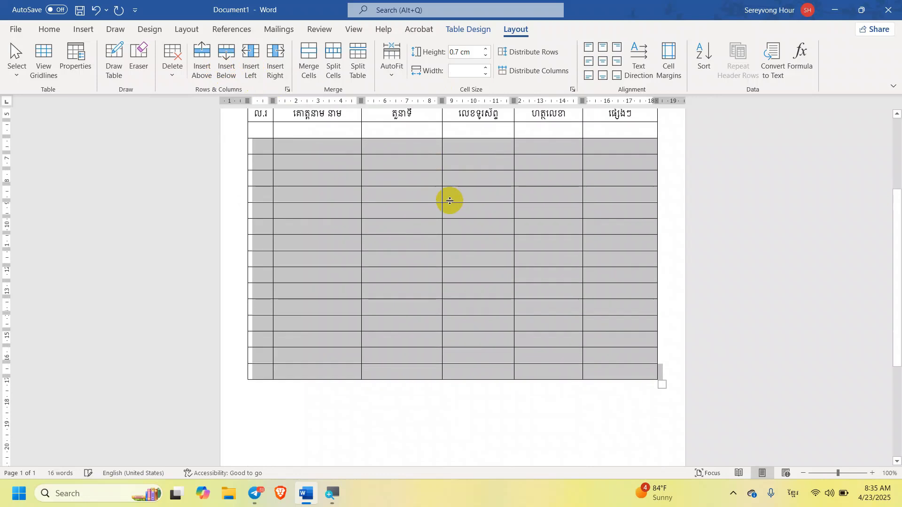
Delete the sixth to ninth blank rows below the table's header row
click(407, 228)
drag(269, 208, 622, 264)
click(622, 264)
drag(268, 207, 641, 256)
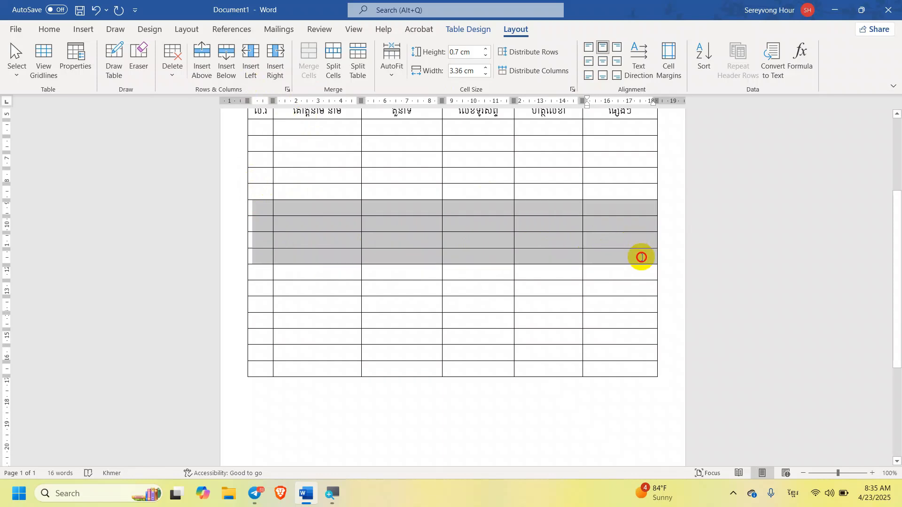
click(173, 62)
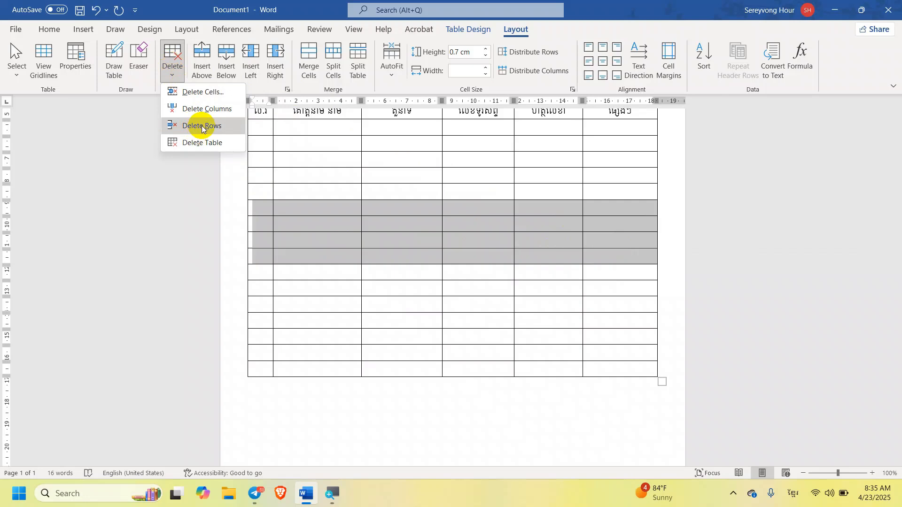